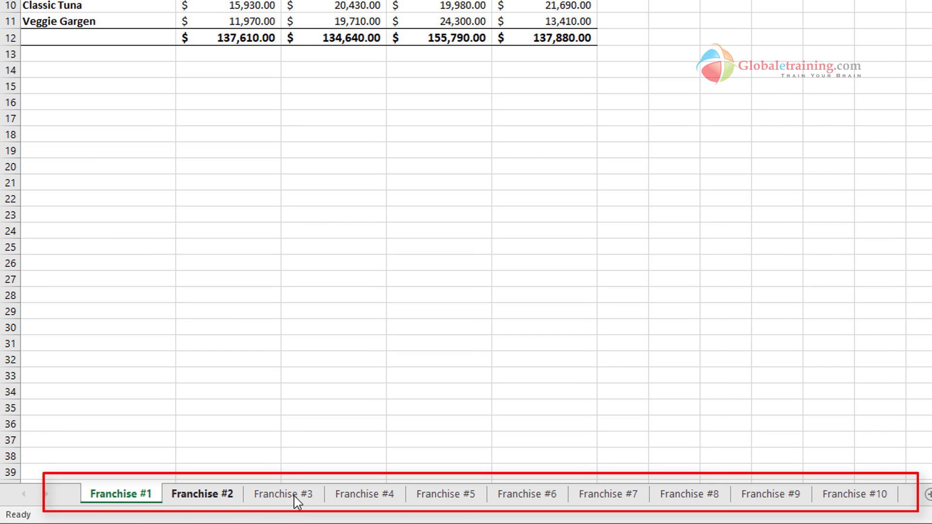
- Look through the franchise sheets from Franchise #1 to Franchise #10 and compare their quarterly sandwich sales tables
click(306, 500)
click(367, 502)
click(154, 503)
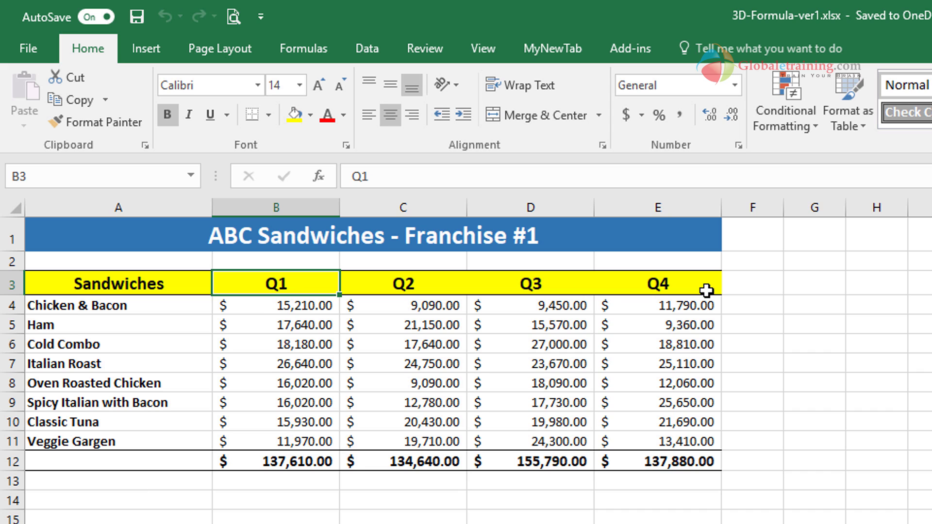
click(123, 508)
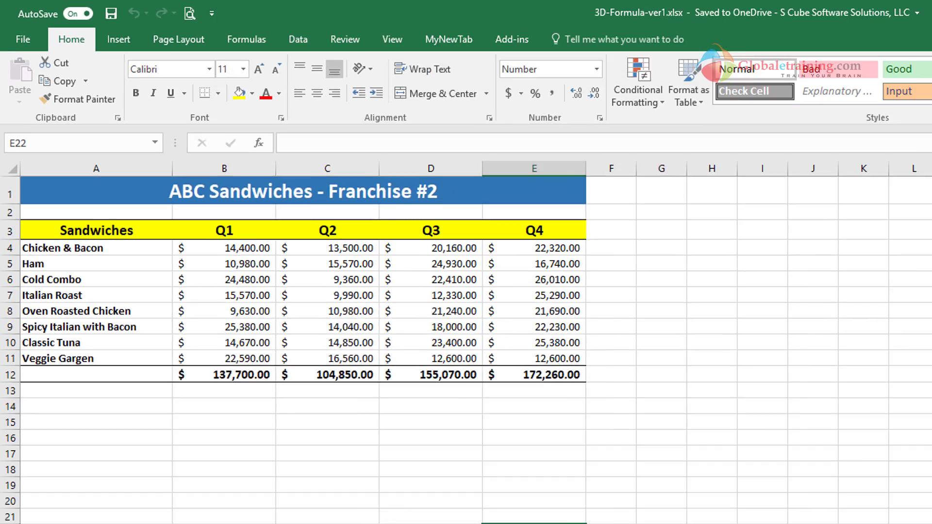
click(174, 508)
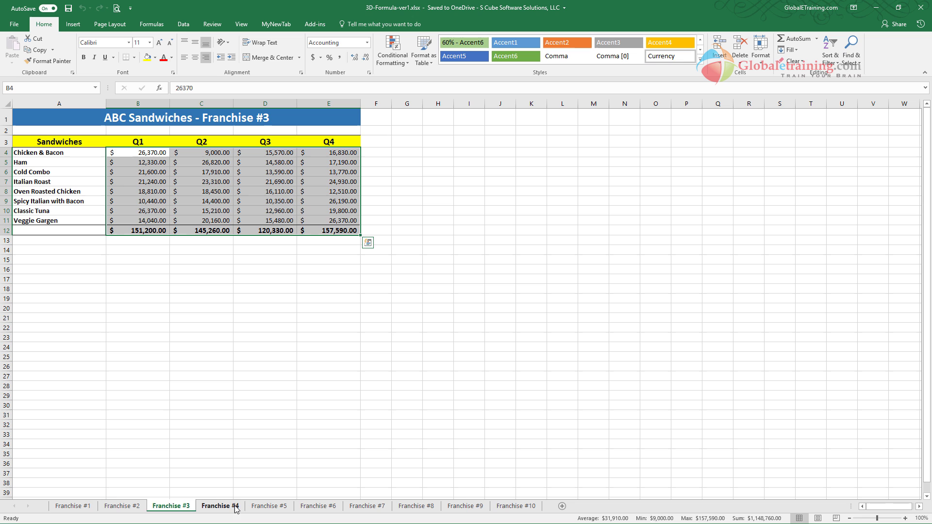
click(237, 508)
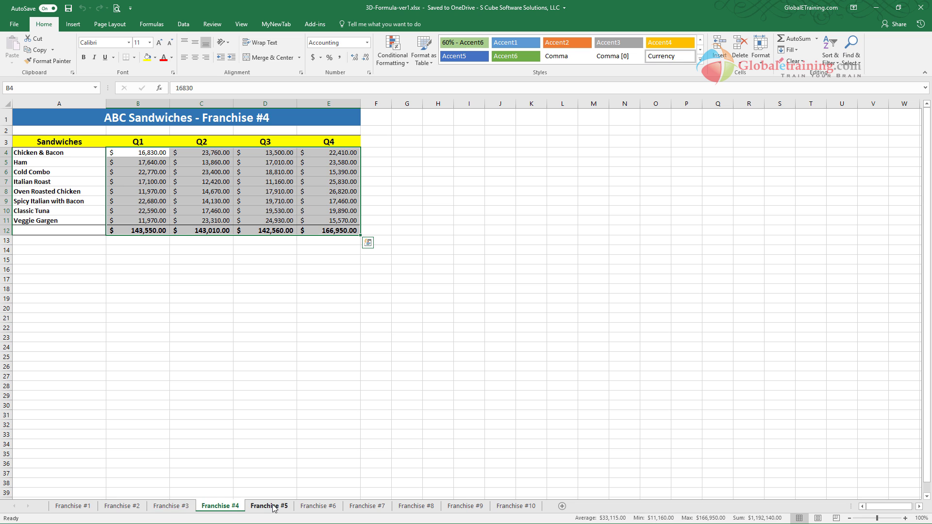
click(275, 508)
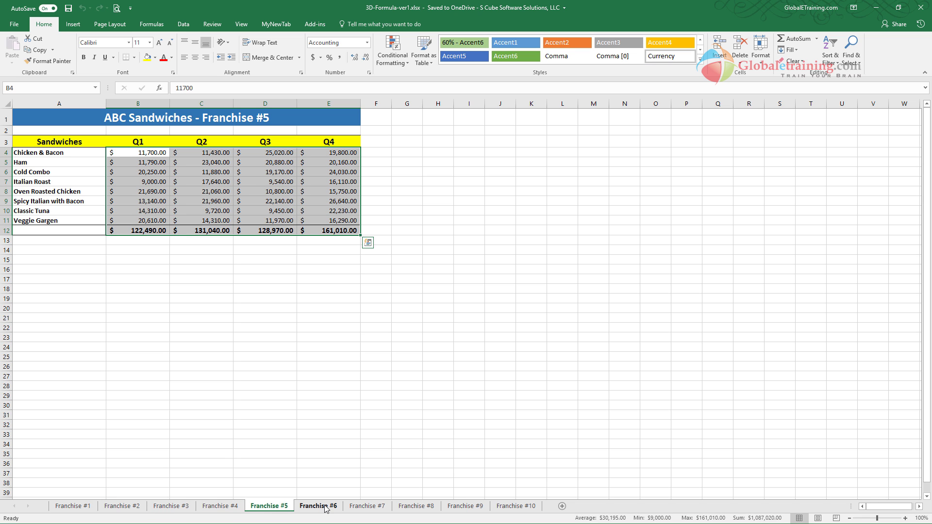
click(324, 508)
click(364, 508)
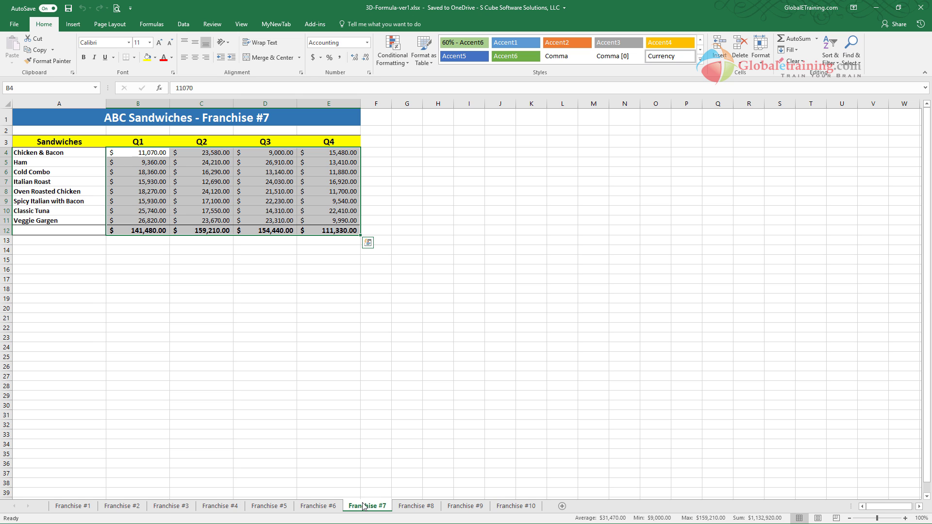
click(422, 507)
click(465, 507)
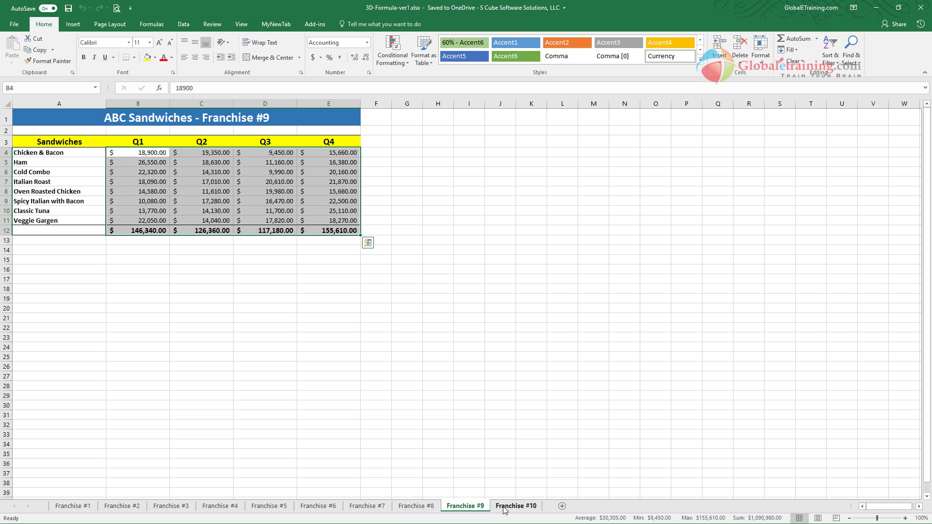
click(505, 507)
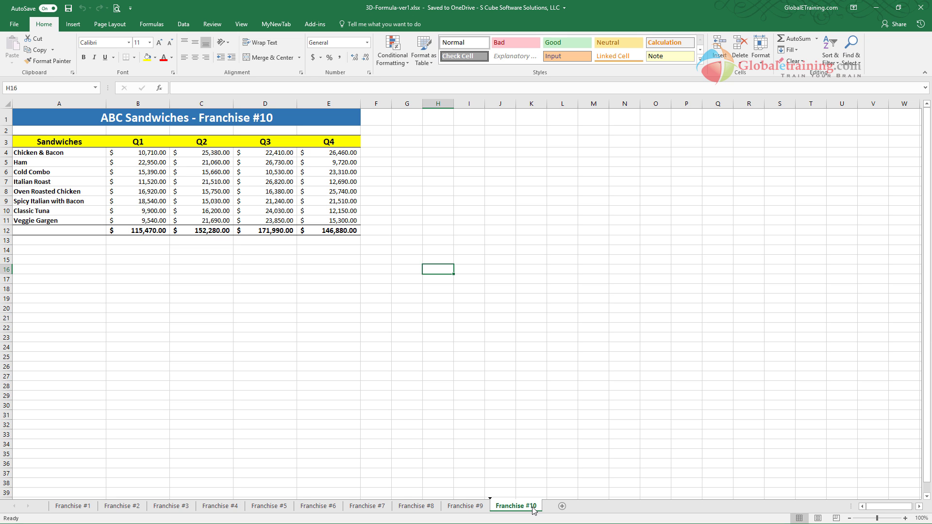
- Duplicate the Franchise #10 sheet at the end of the workbook and rename the copy Summary
drag(532, 509, 584, 508)
double_click(585, 505)
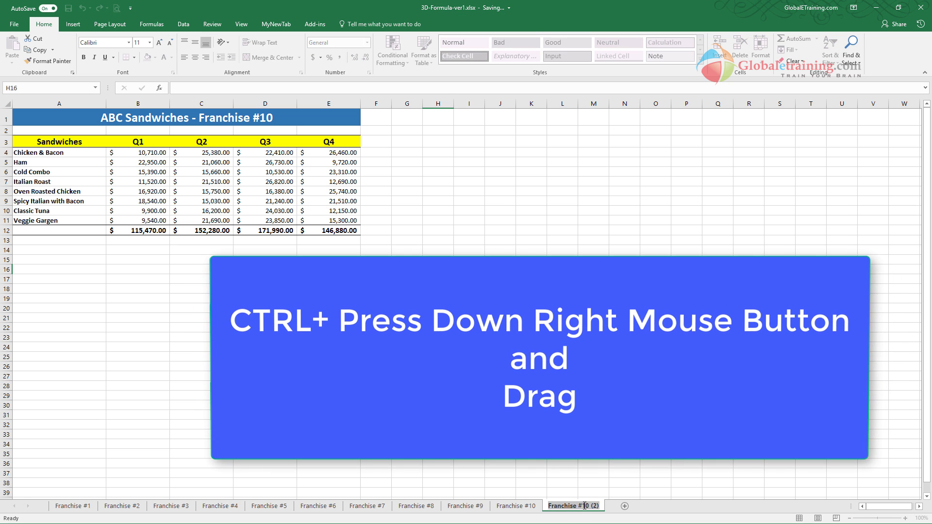
text(Sumaary)
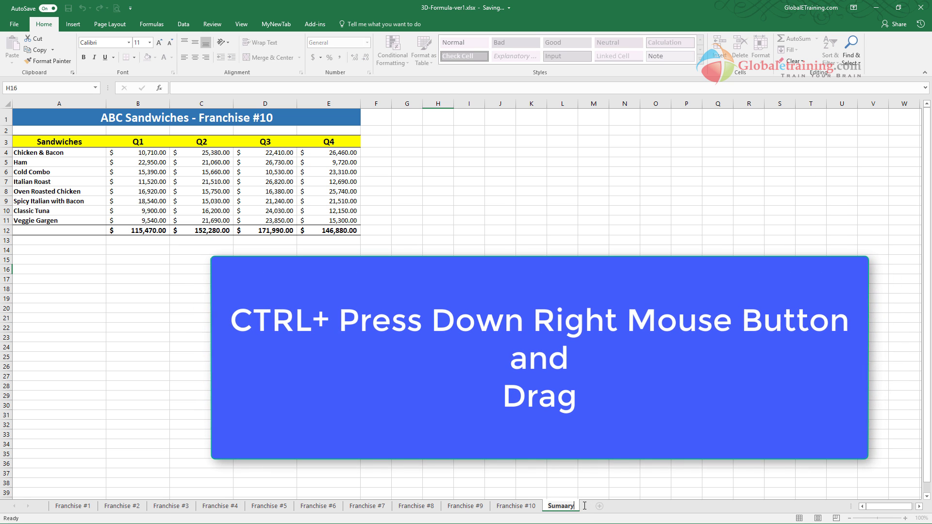
click(562, 508)
key(BackSpace)
key(BackSpace)
key(BackSpace)
key(BackSpace)
text(Summ)
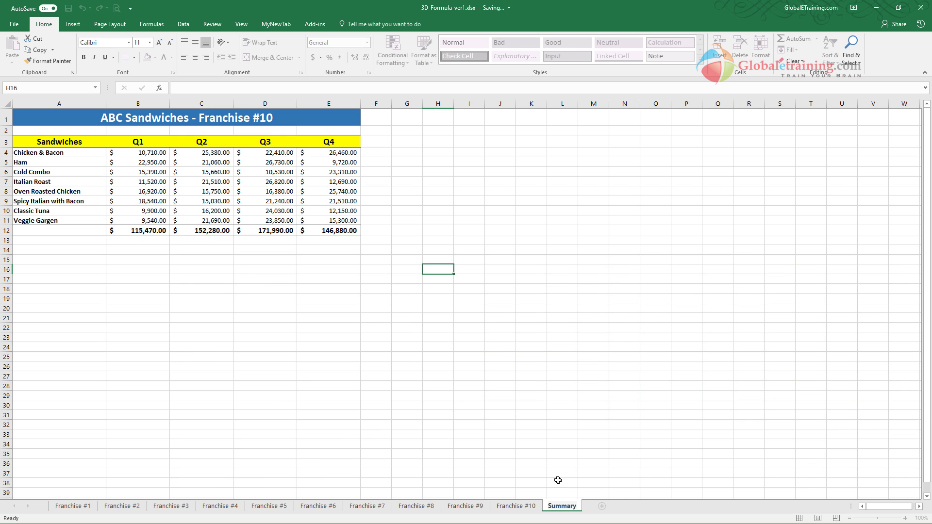
click(526, 463)
click(516, 506)
click(562, 506)
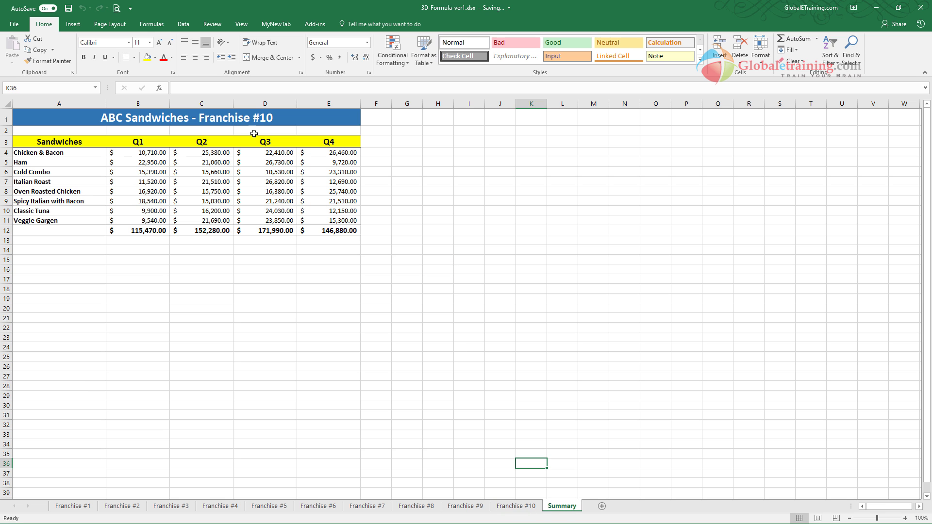
- Change the title in cell A1 of the Summary sheet to "ABC Sandwiches - Summary"
double_click(250, 119)
drag(201, 119, 450, 119)
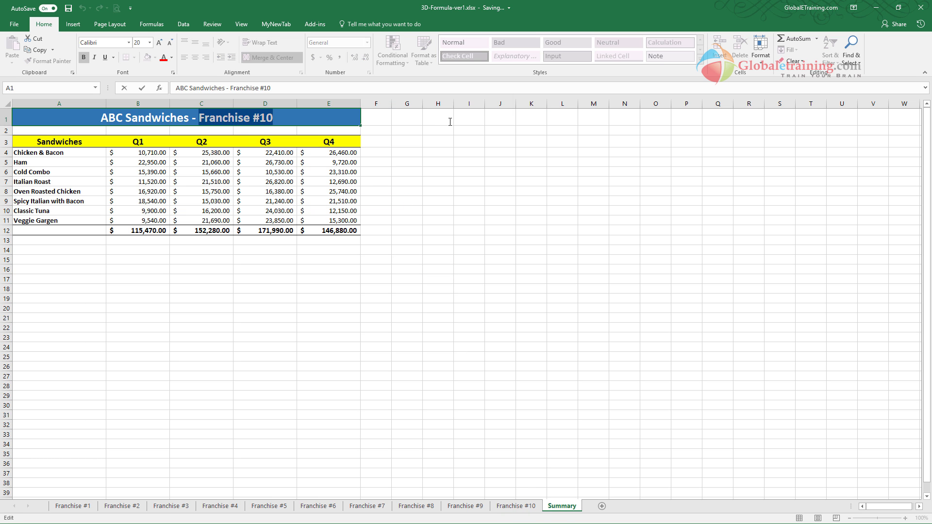
text(Summary)
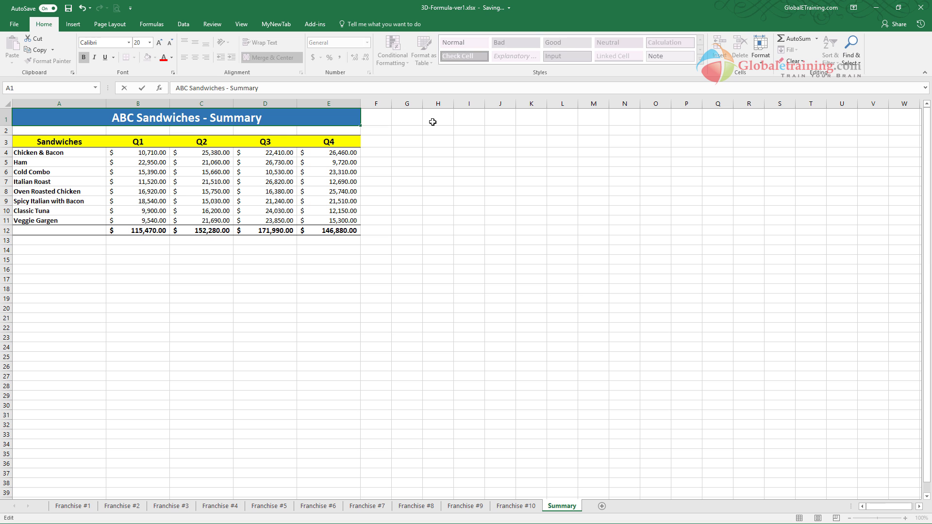
click(407, 243)
- Clear the sales figures in B4:E11 of the Summary sheet, keeping the totals row
click(160, 154)
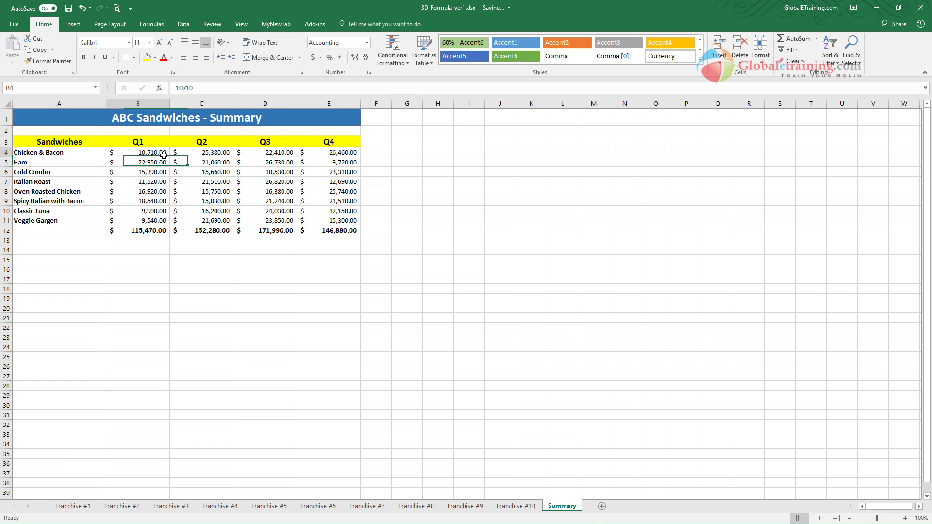
drag(164, 155, 323, 219)
key(Delete)
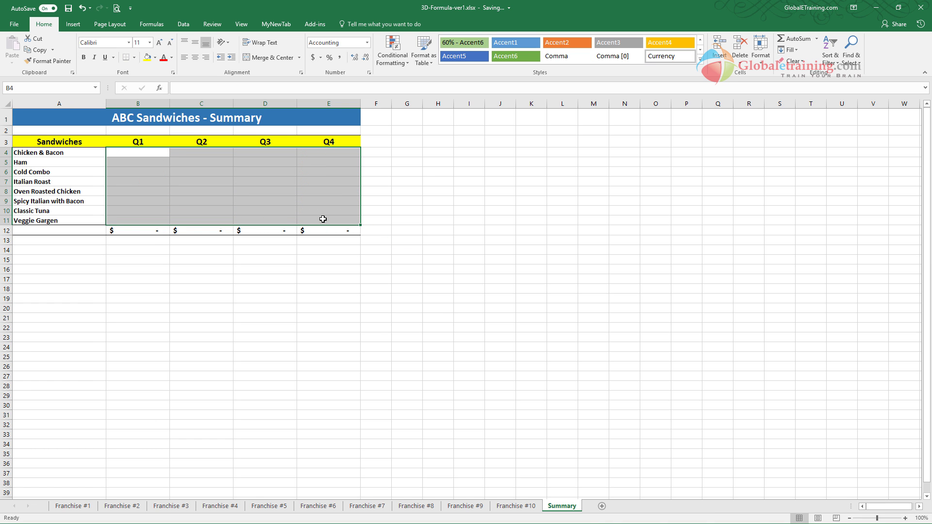
click(137, 153)
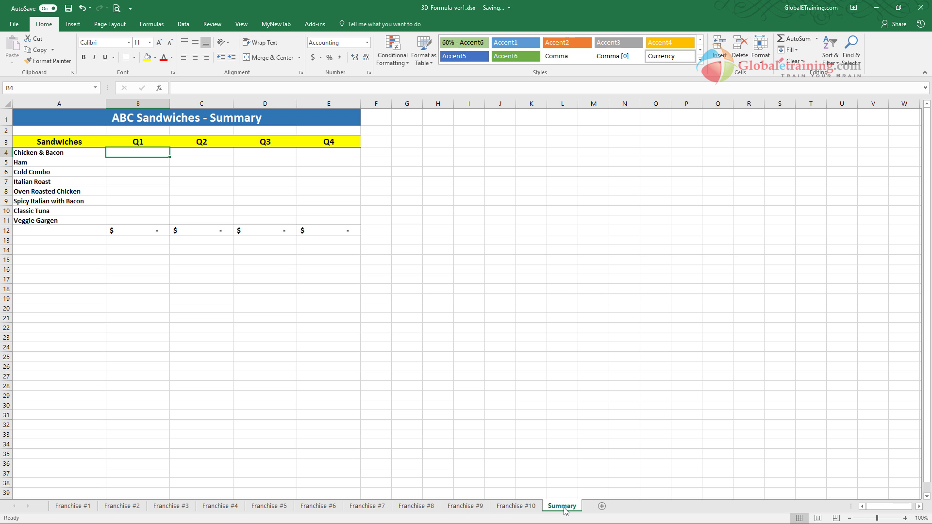
click(48, 156)
click(140, 152)
text(=SUM()
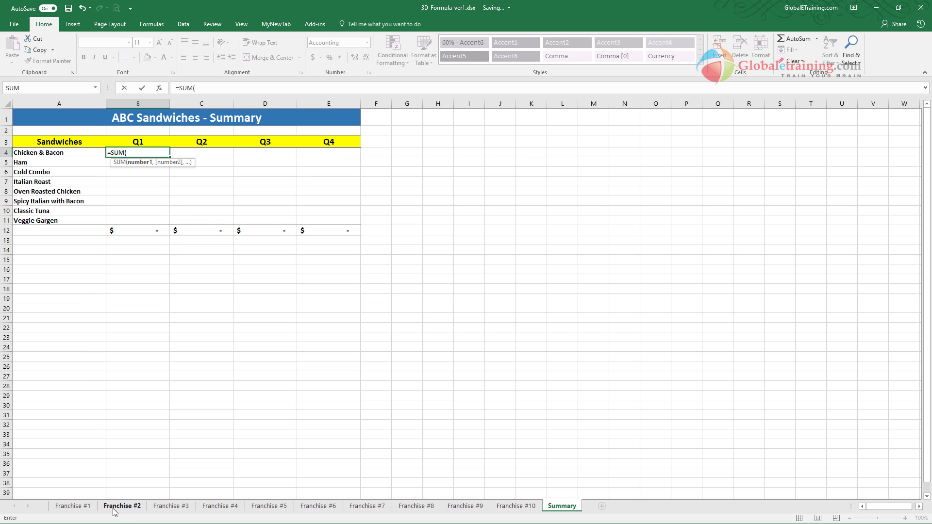
click(85, 509)
click(146, 153)
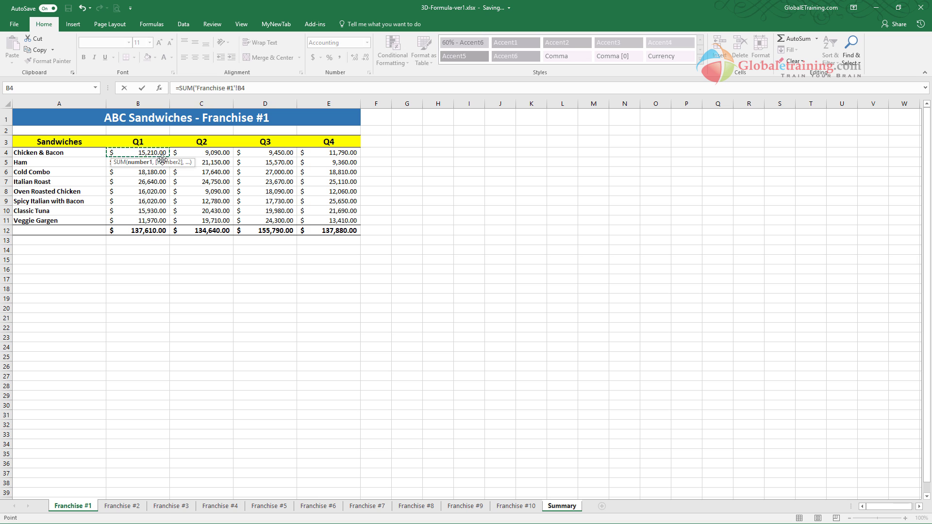
text(,)
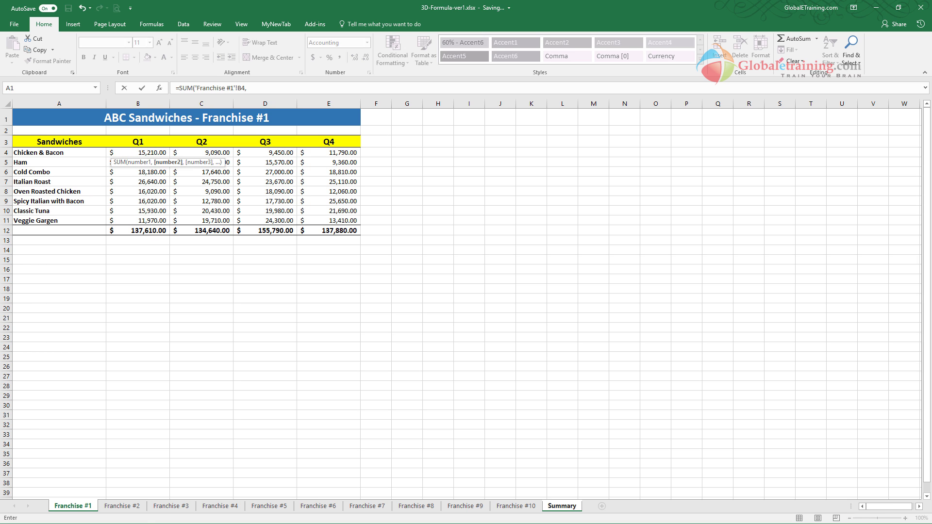
click(130, 506)
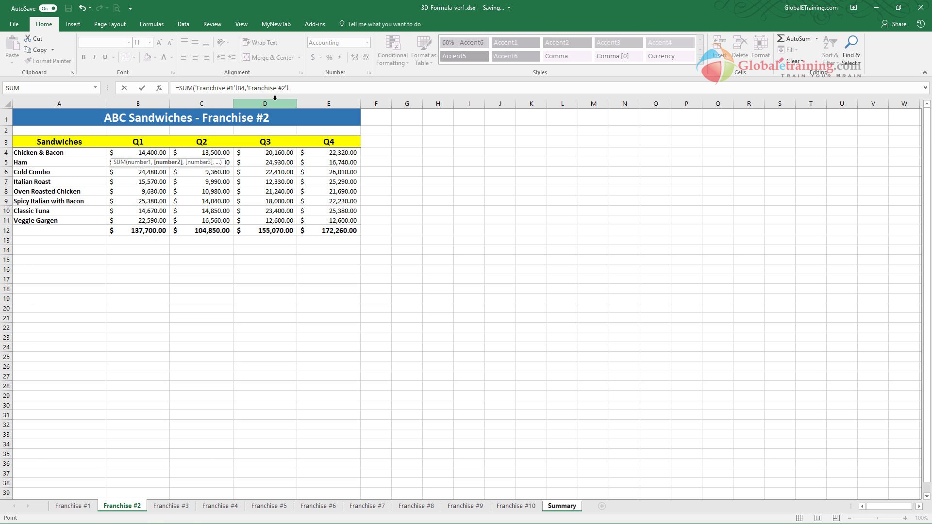
click(300, 88)
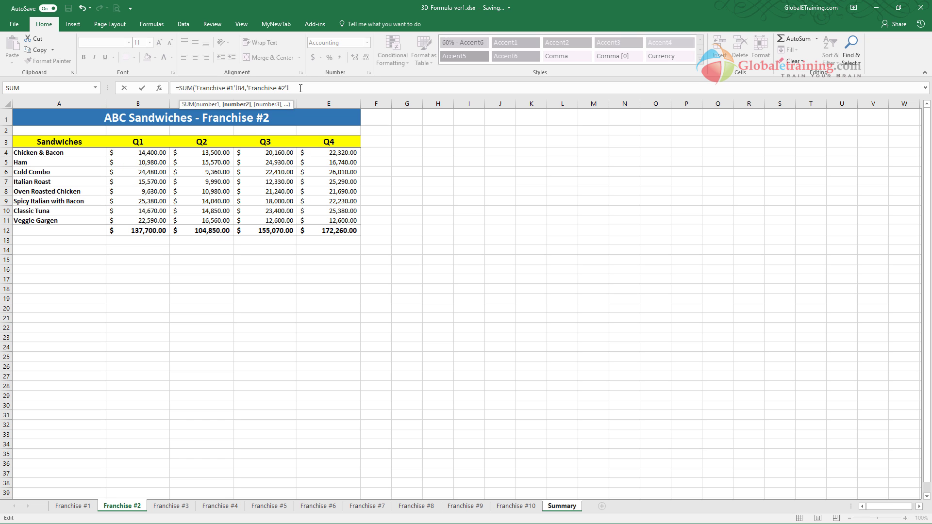
click(150, 152)
- Rewrite the Summary B4 formula as a SUM of individual B4 references from Franchise #1, Franchise #2, Franchise #3 and Franchise #4
drag(339, 88, 128, 88)
text(=SUM()
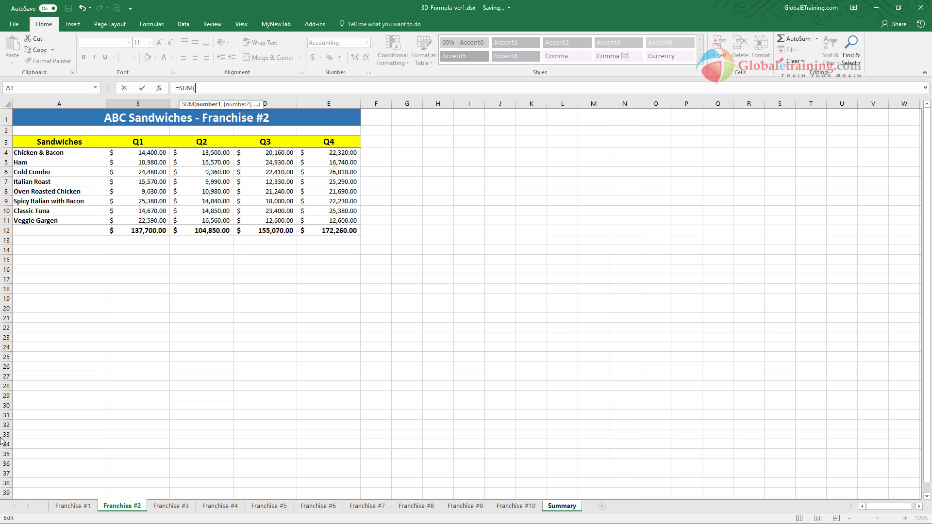
click(86, 509)
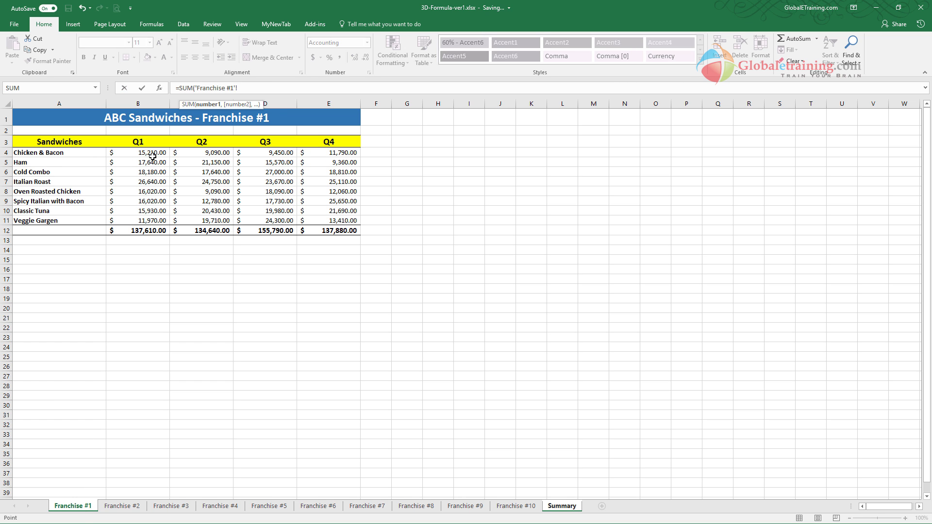
click(152, 154)
text(,)
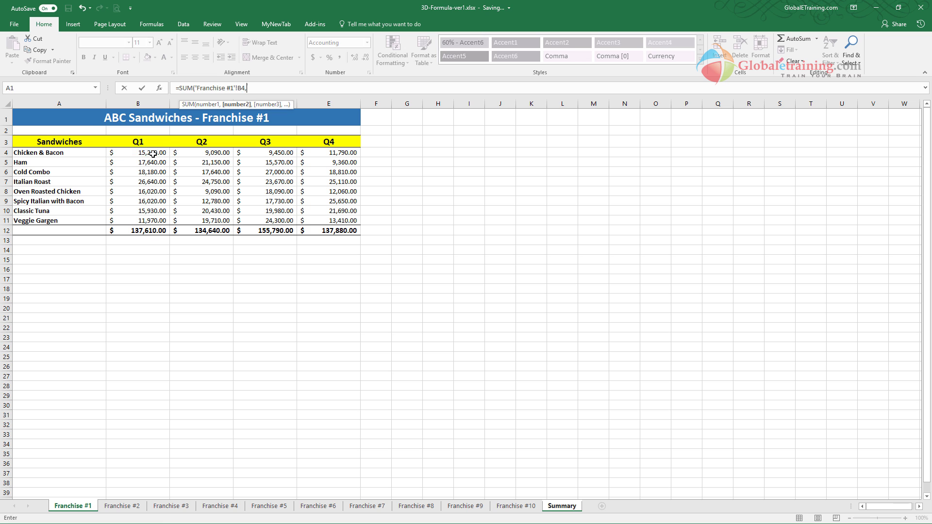
click(122, 506)
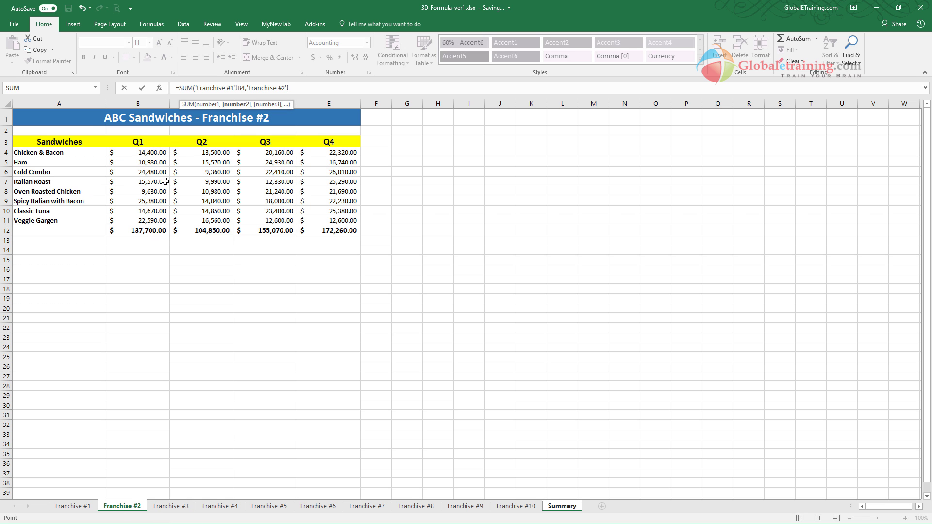
click(150, 153)
text(,)
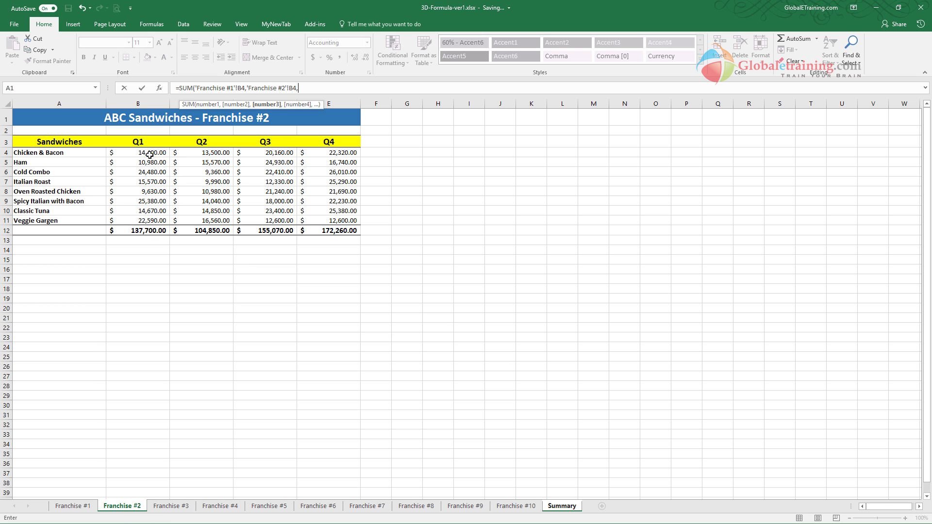
click(170, 506)
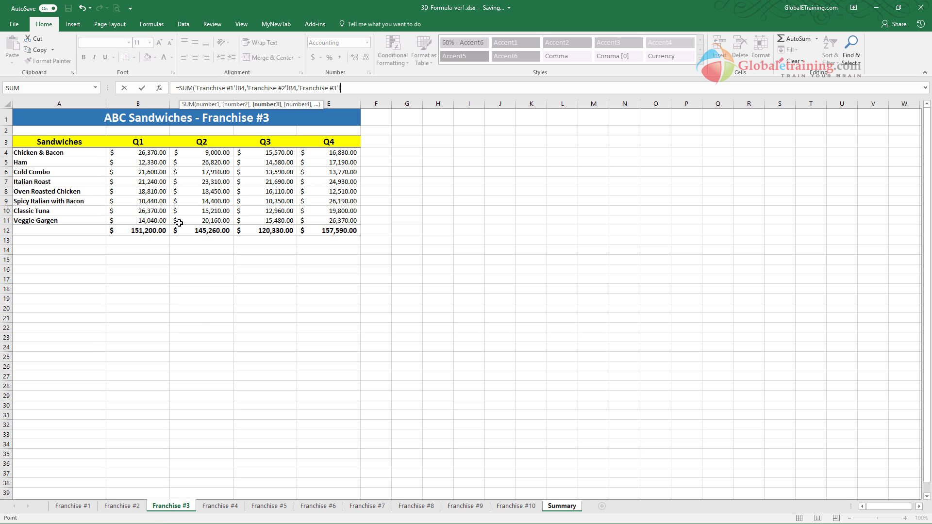
click(141, 153)
text(,)
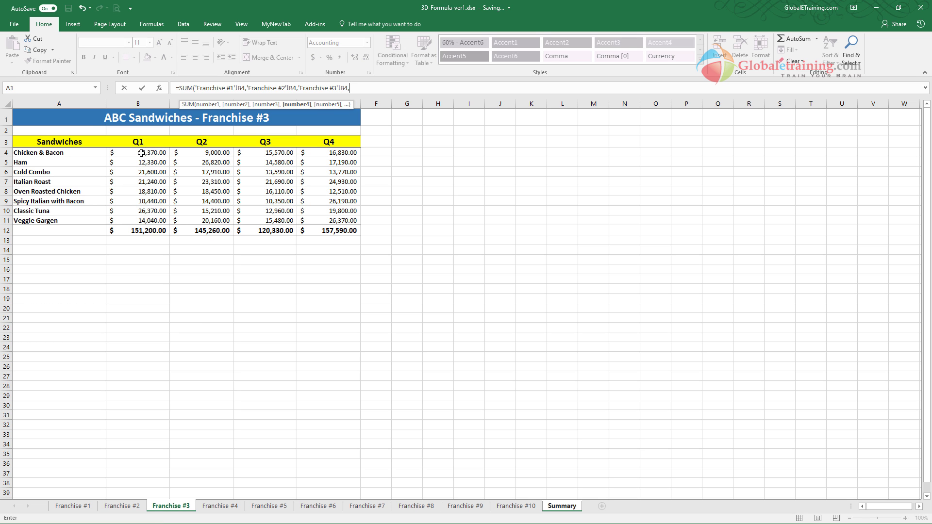
click(218, 507)
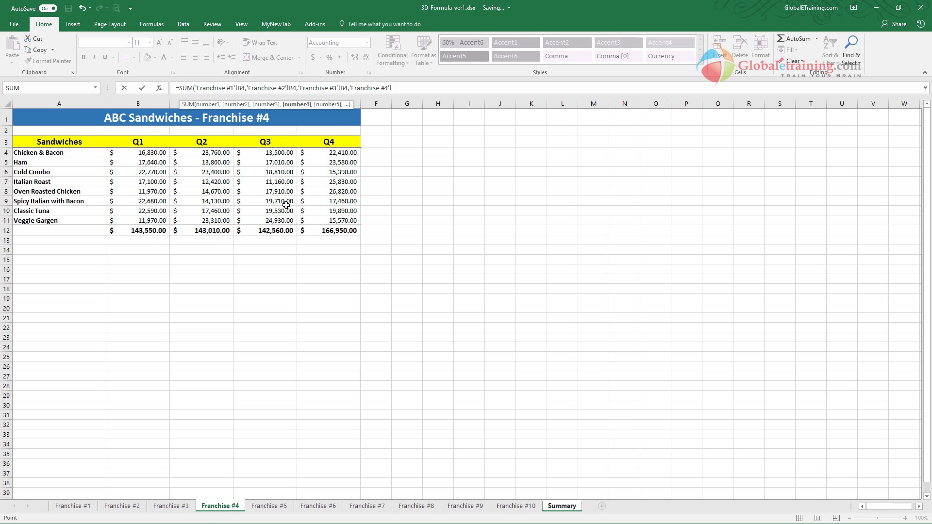
click(153, 153)
text())
key(Return)
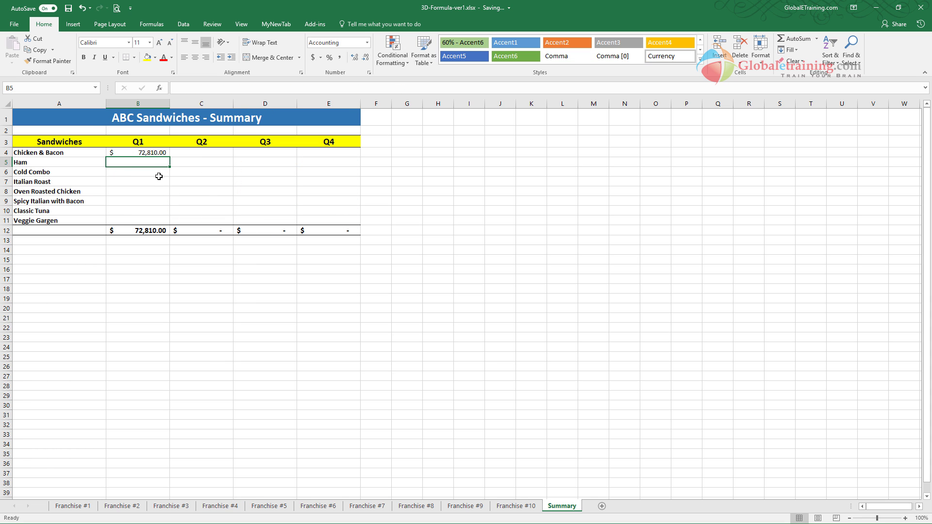
- Fill the Chicken & Bacon SUM formula from B4 across to E4 and check the copied formula in C4
click(149, 152)
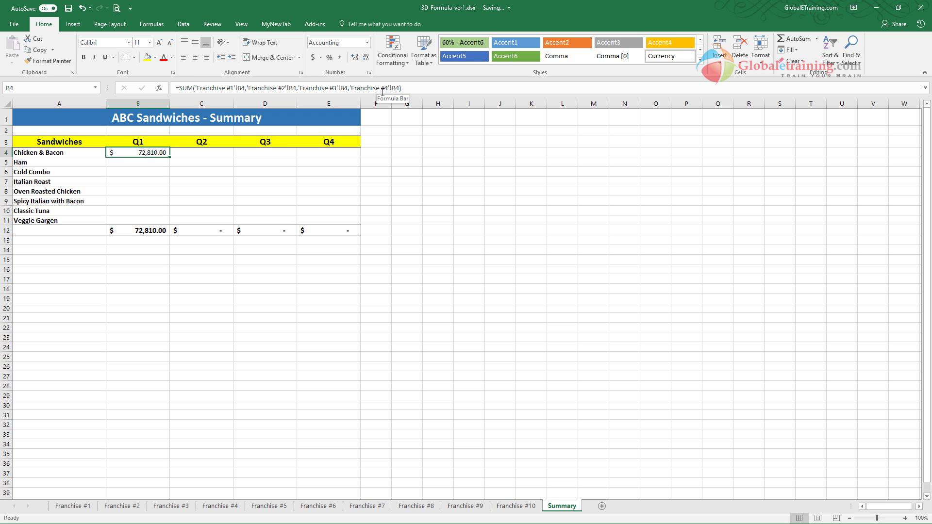
drag(169, 156, 359, 154)
click(205, 152)
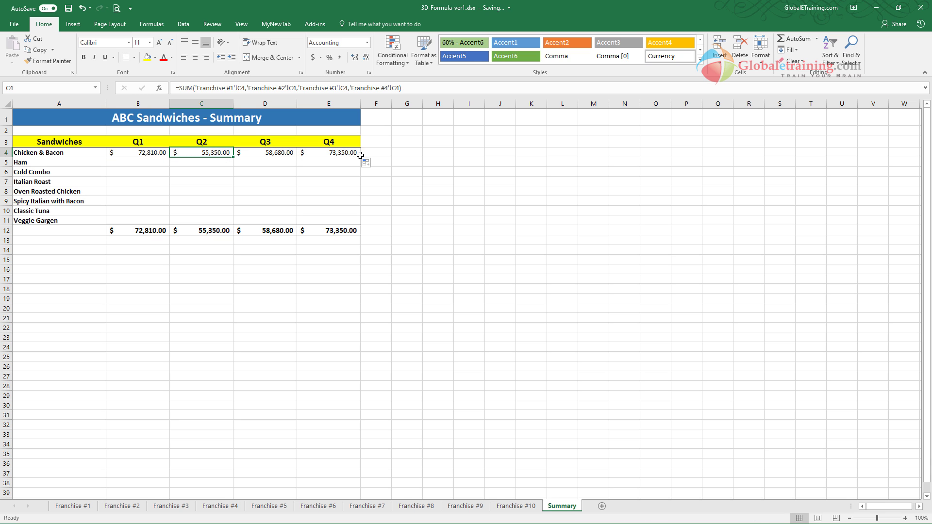
click(277, 179)
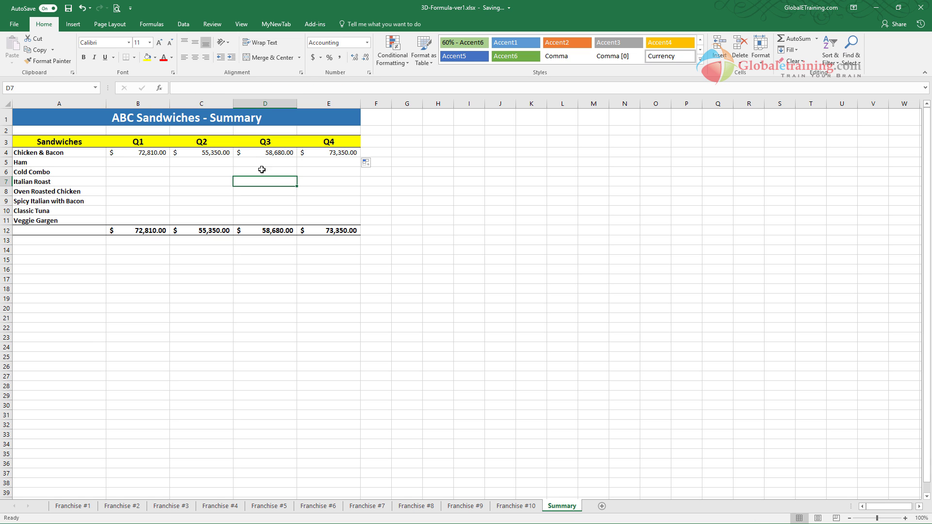
- Delete the Chicken & Bacon formulas in B4:F4 of the Summary sheet
click(161, 153)
drag(160, 153, 368, 153)
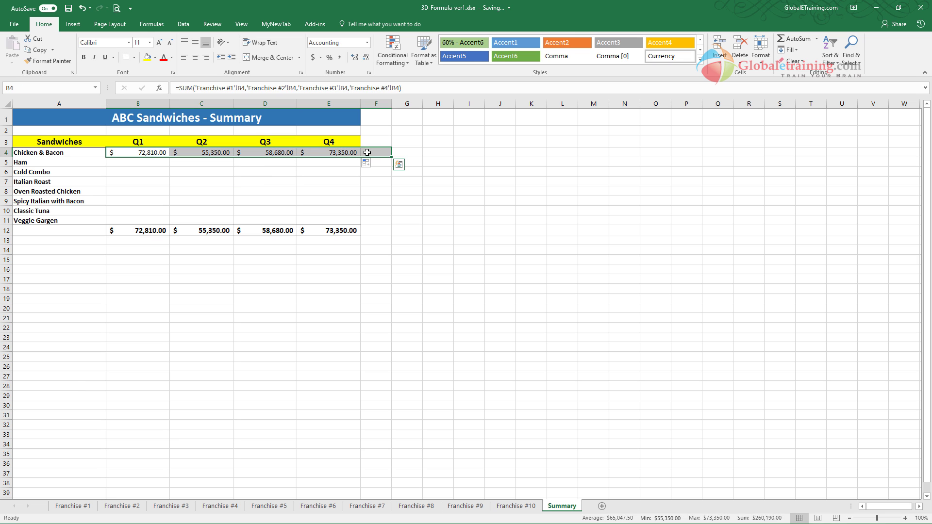
key(Delete)
click(254, 192)
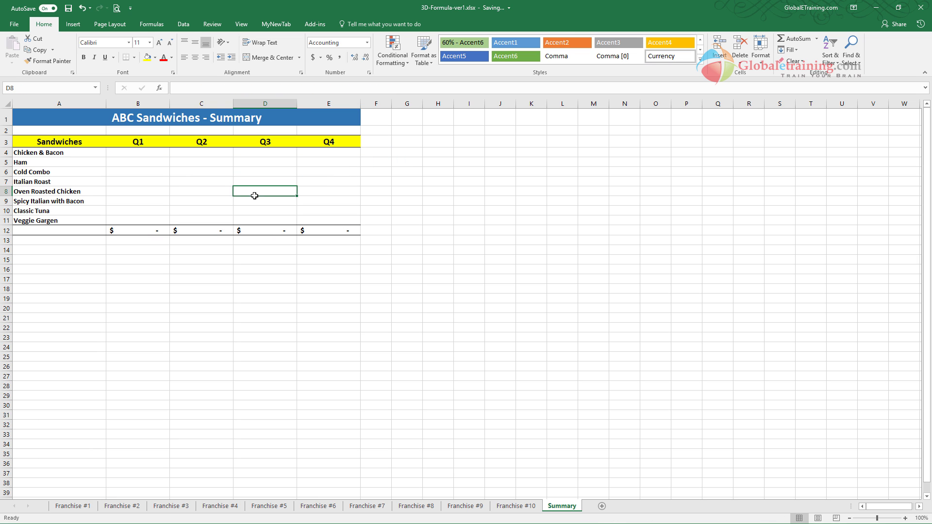
- Enter a 3D SUM formula in Summary B4 that adds cell B4 across all sheets from Franchise #1 through Franchise #10
click(143, 152)
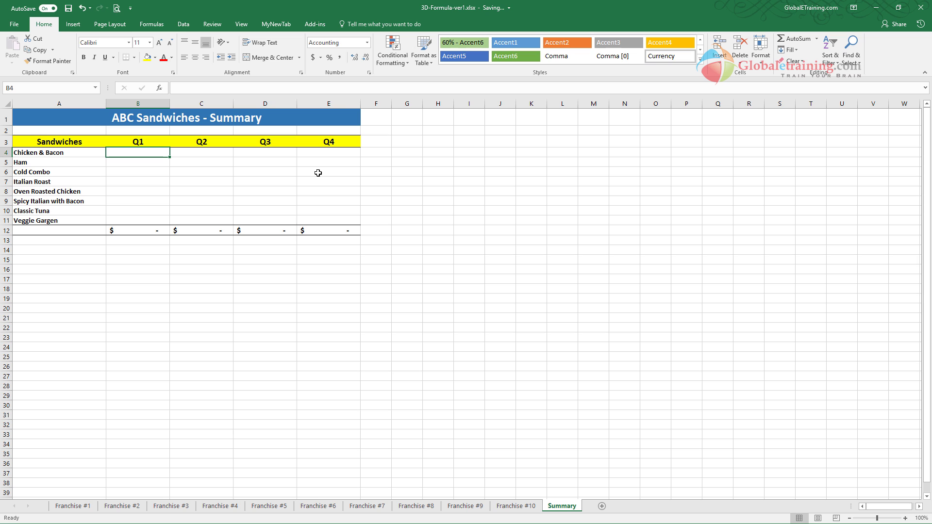
text(=)
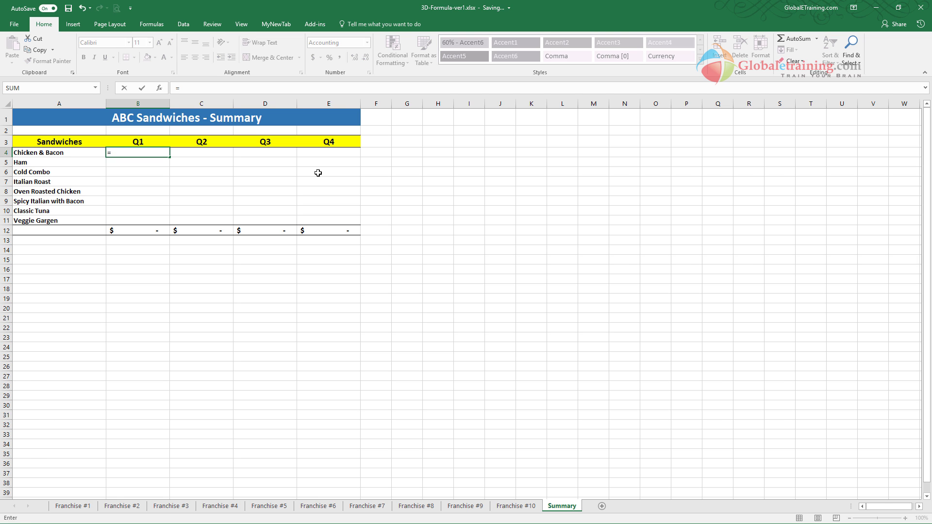
text(SUM()
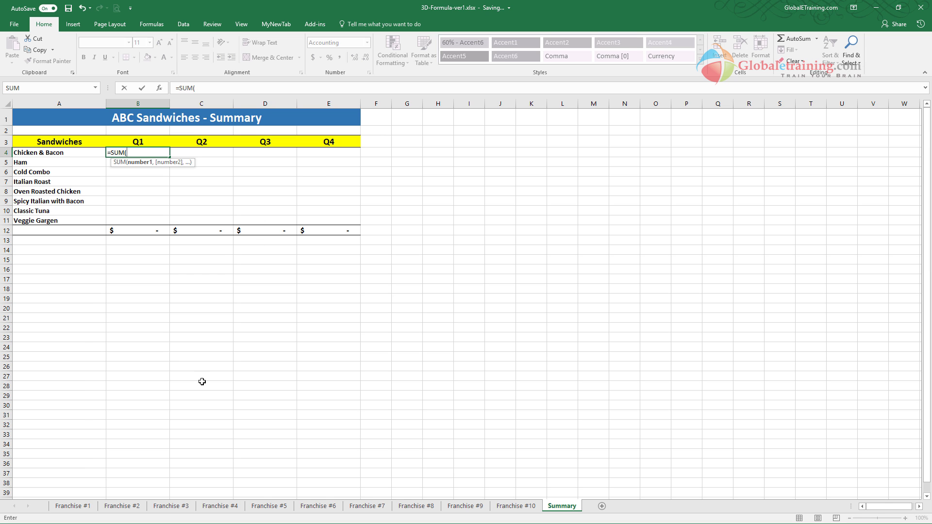
click(88, 508)
click(157, 153)
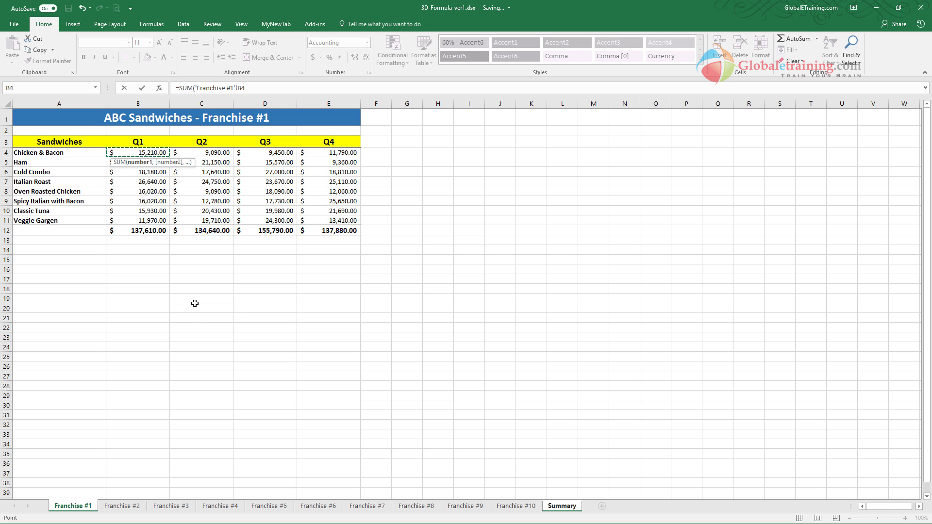
shift+click(529, 507)
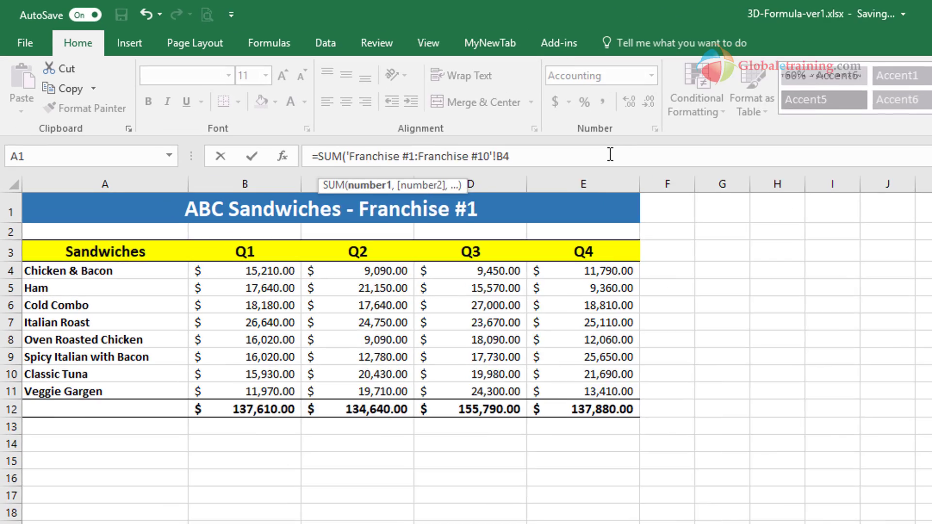
text())
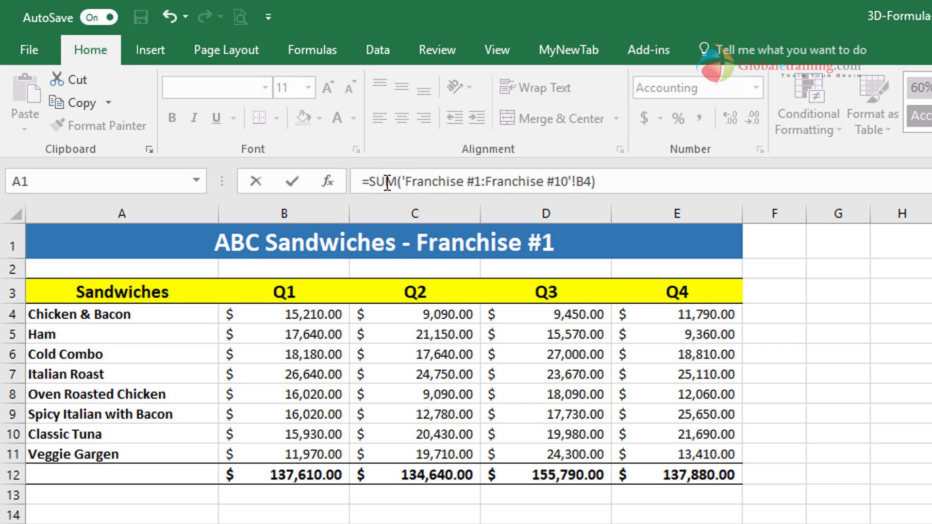
key(Return)
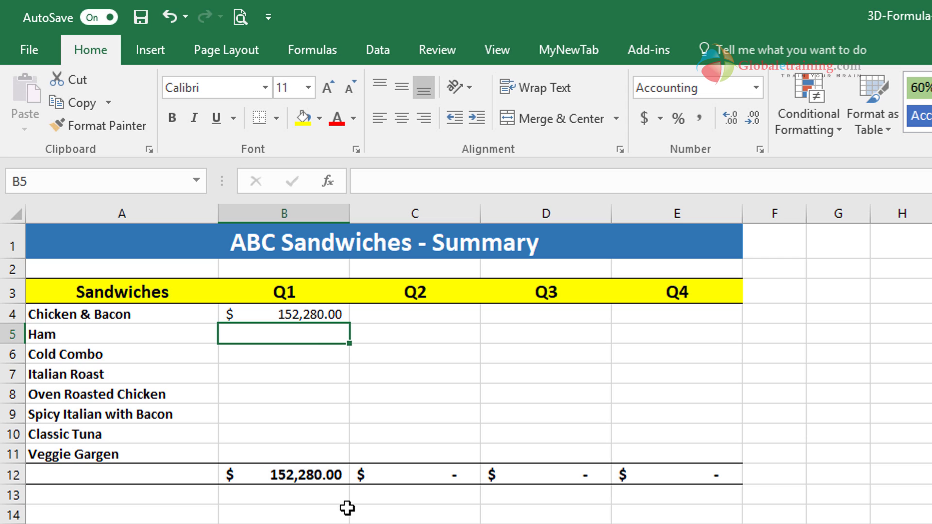
- Fill the 3D SUM formula from B4 across to E4 and down to row 11, and check the formula in B4
click(332, 317)
drag(350, 323, 703, 331)
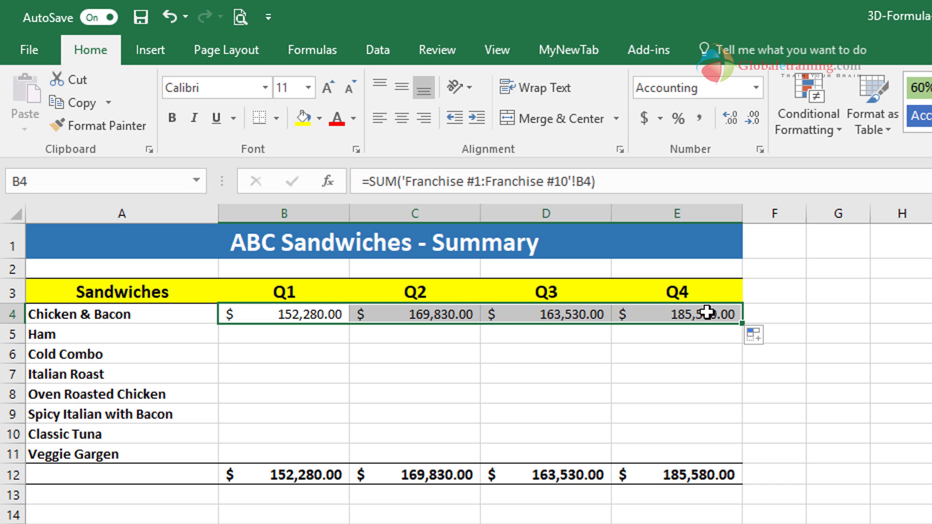
drag(743, 326, 745, 466)
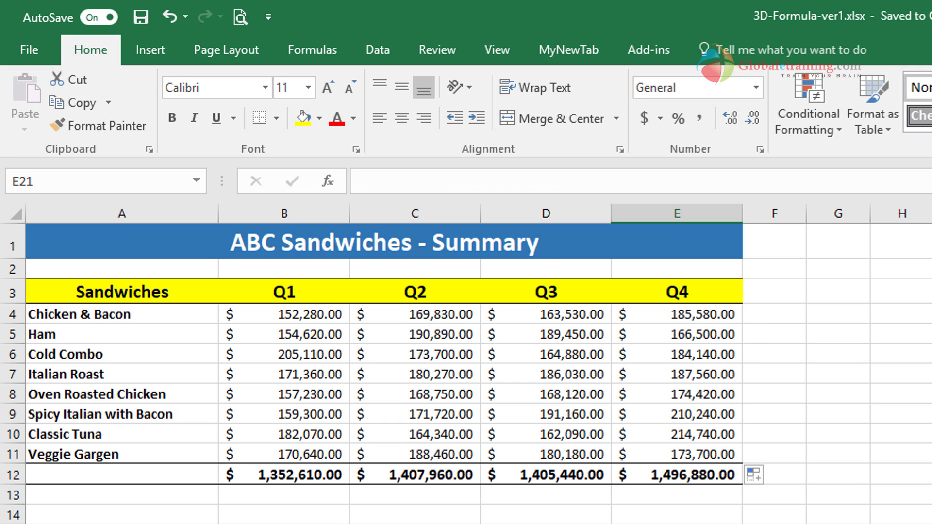
click(304, 315)
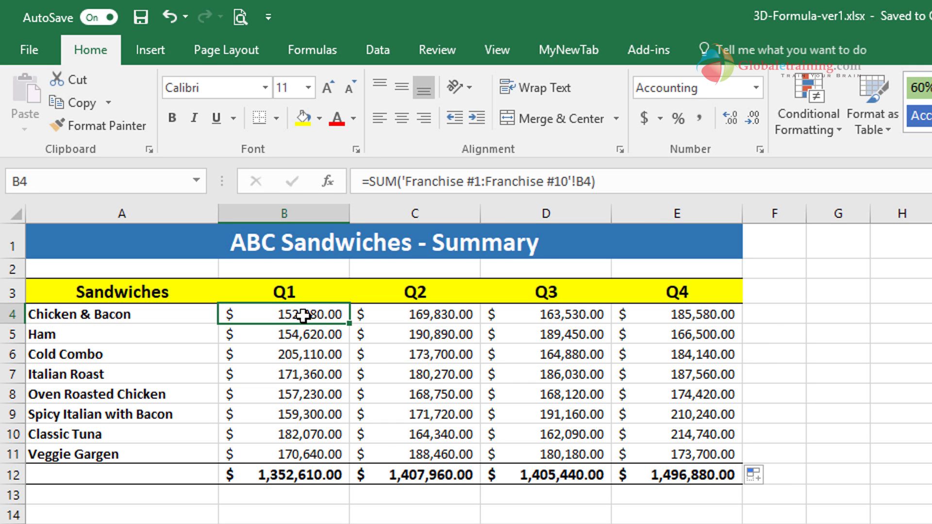